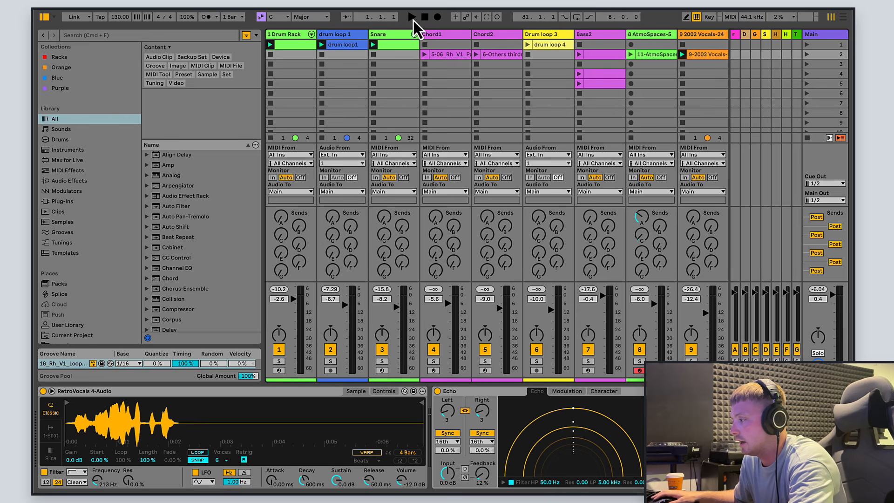
Start playback, view the devices on drum loop 1, Snare and Chord1, and launch the Chord1 pad clip in scene 2
click(412, 17)
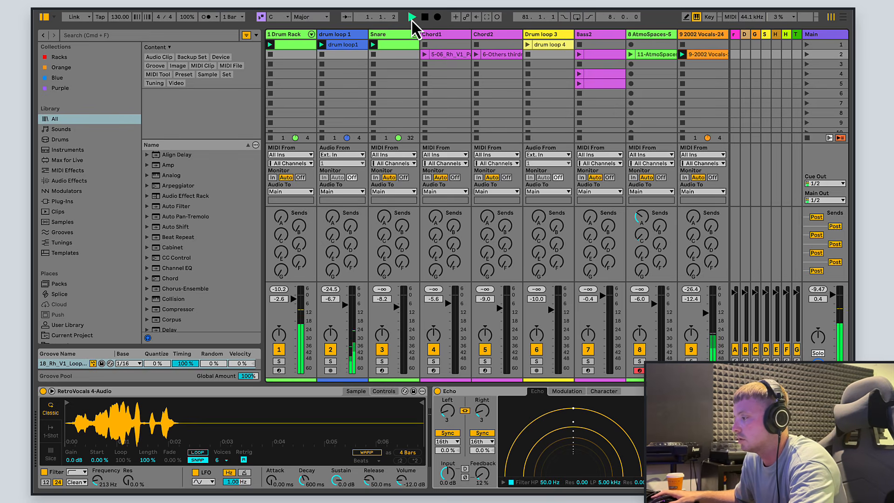
click(342, 36)
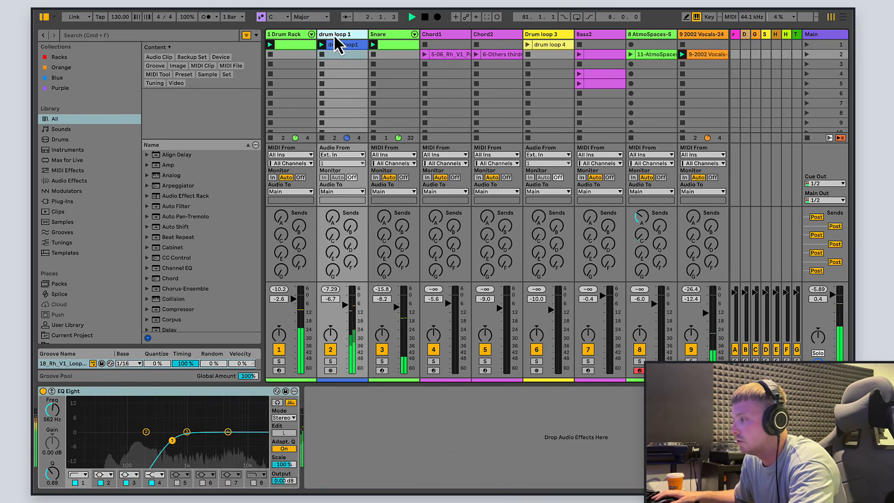
click(405, 35)
click(450, 36)
click(425, 56)
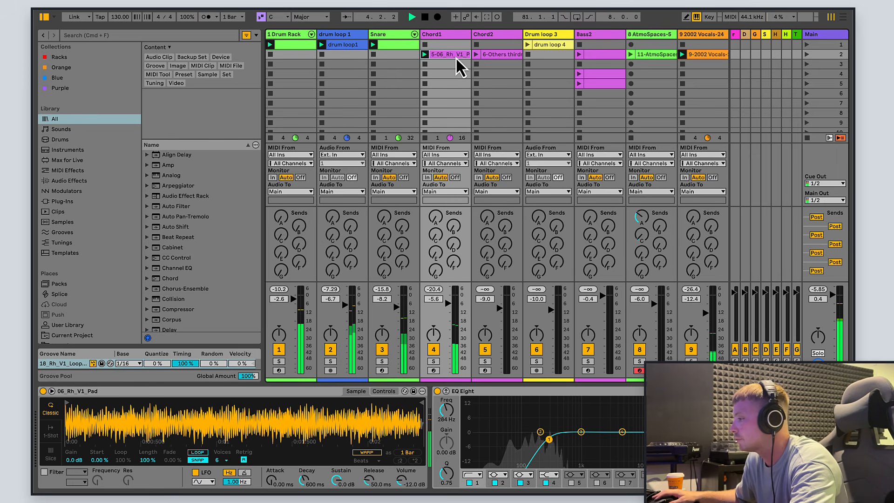
View the Chord1 and Chord2 devices and launch the Bass2 clip in scene 2
click(451, 35)
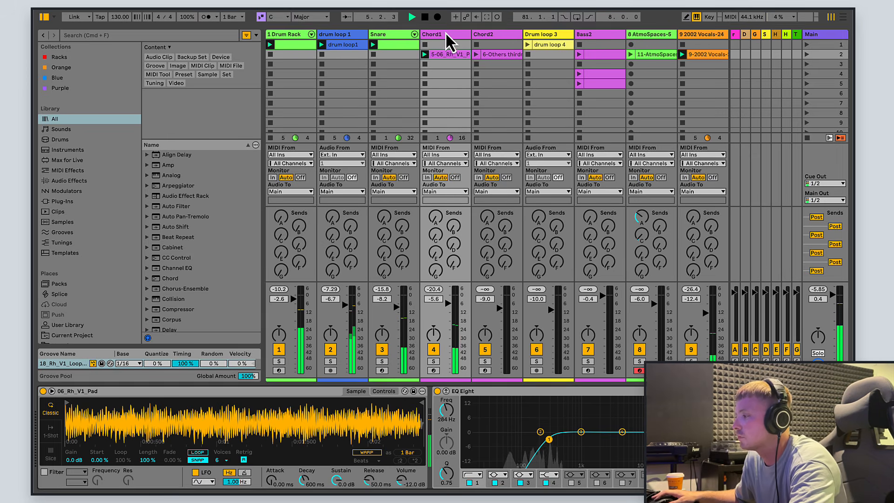
click(498, 37)
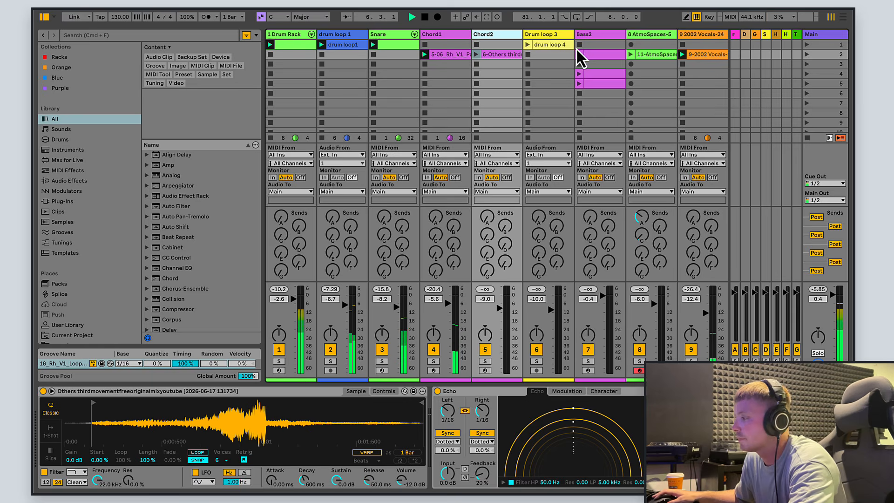
click(598, 54)
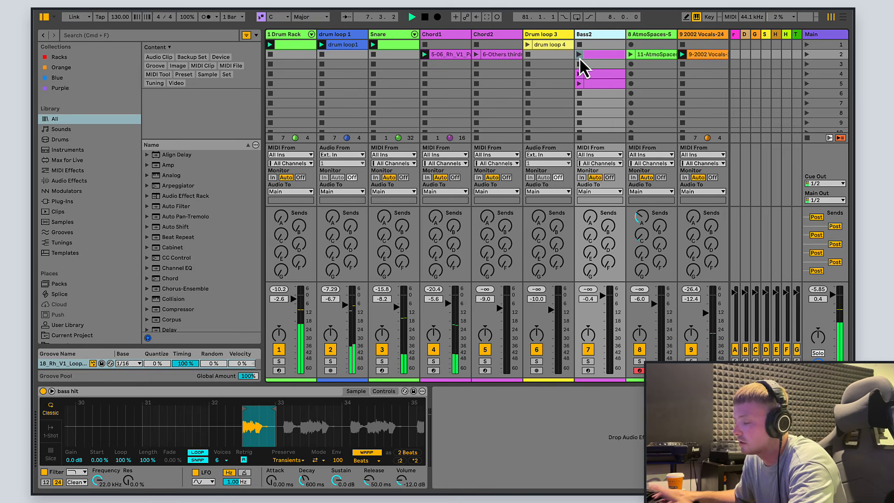
click(580, 55)
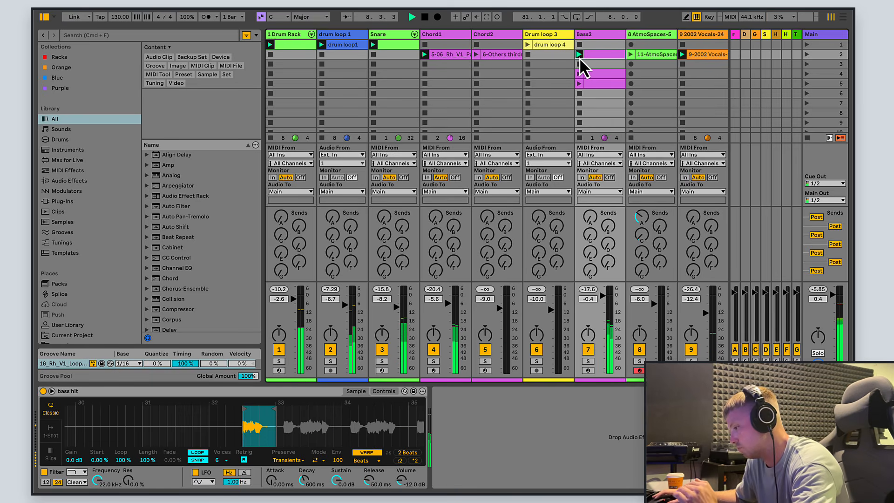
Show the Drum loop 3 track's devices and launch its drum loop 4 clip
click(589, 38)
click(565, 37)
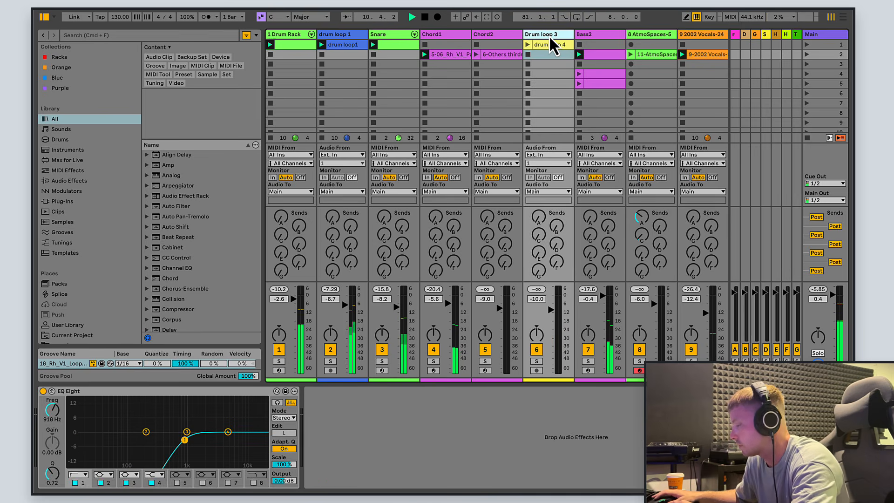
click(528, 45)
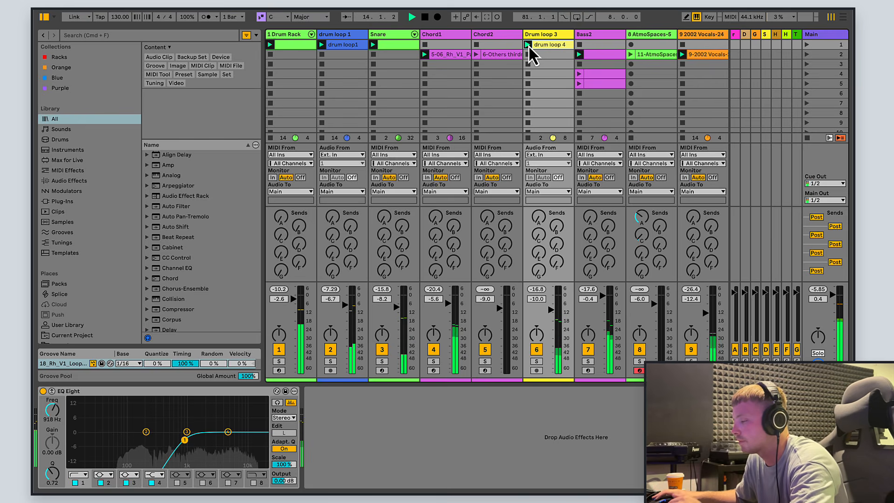
Audition the Chord2 clip with the other layers, then stop the clips on both chord tracks
click(476, 55)
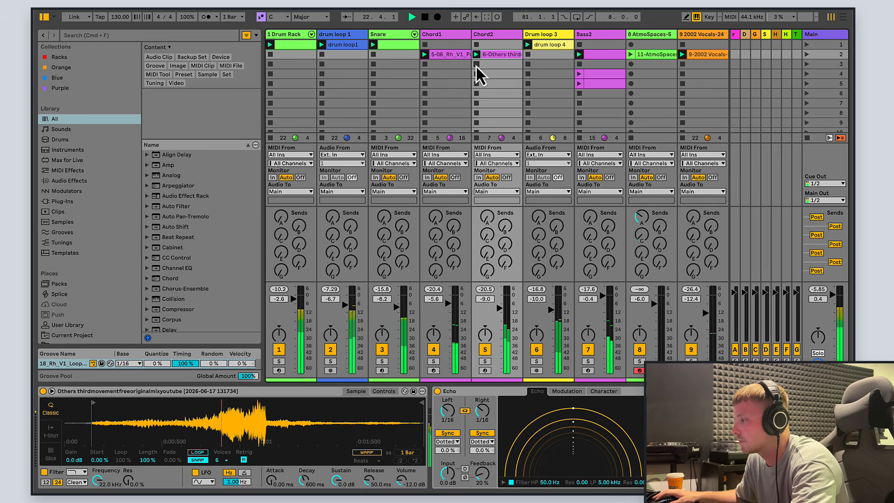
click(425, 74)
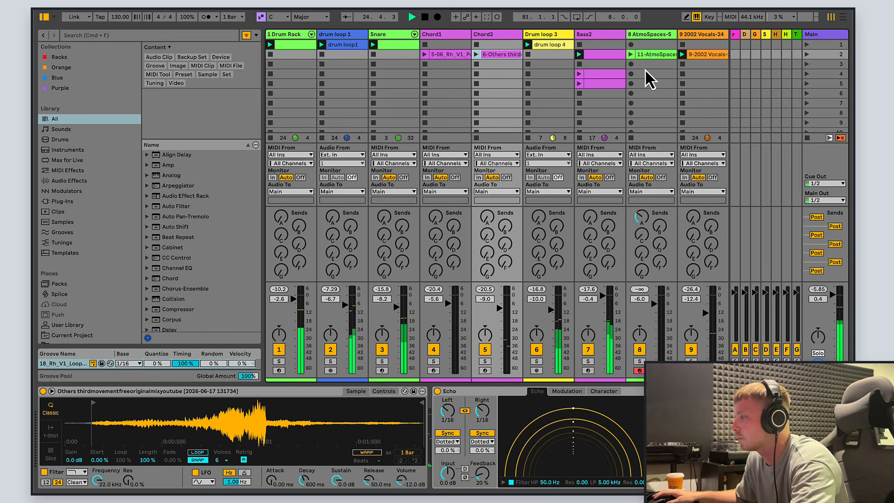
Narrow the browser slightly, look over the remaining tracks and launch the AtmoSpaces clip in scene 2
click(650, 34)
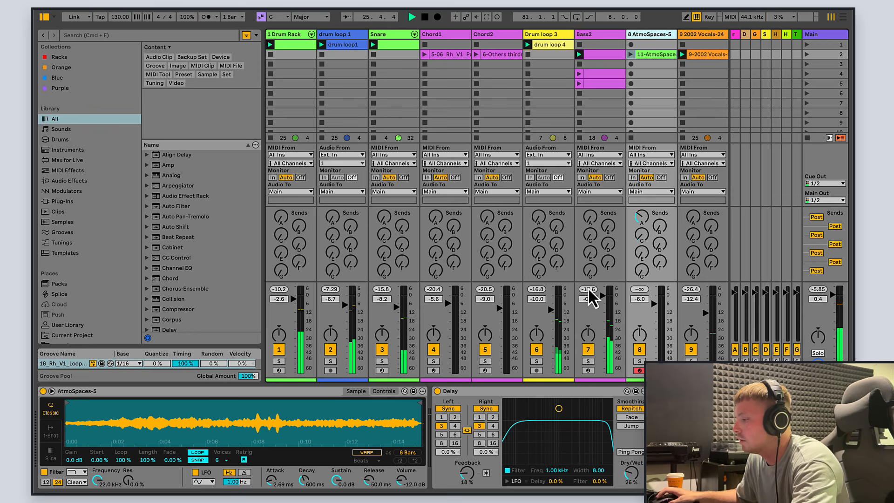
drag(262, 277, 253, 276)
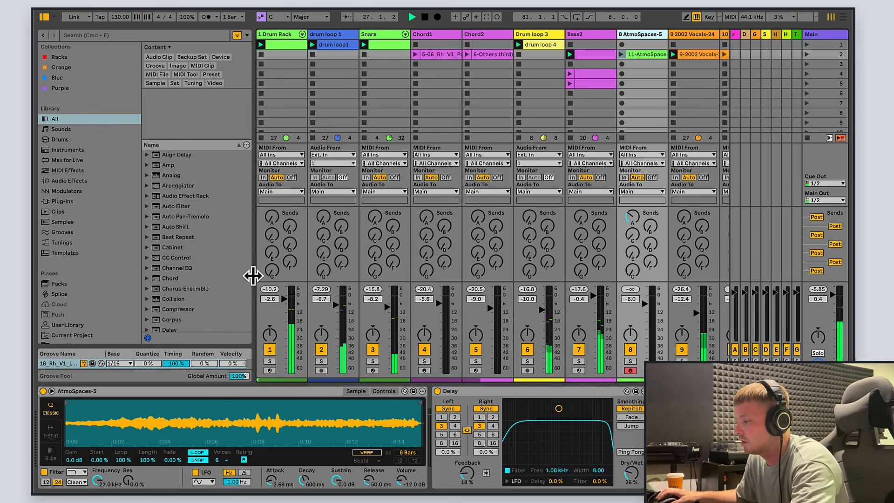
scroll(400, 389, right, 5)
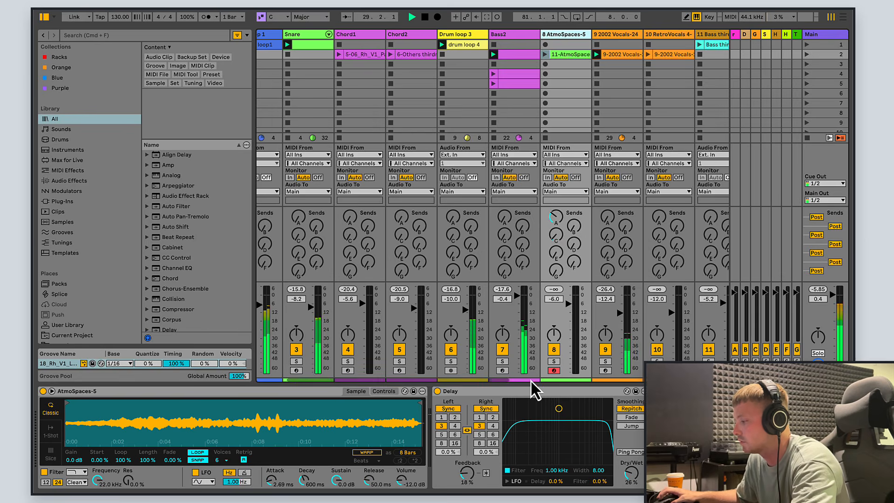
scroll(510, 389, left, 5)
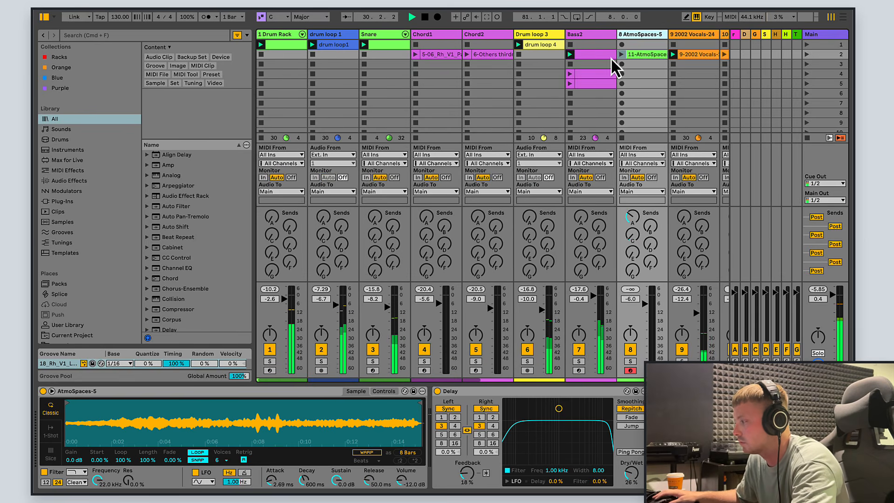
click(623, 54)
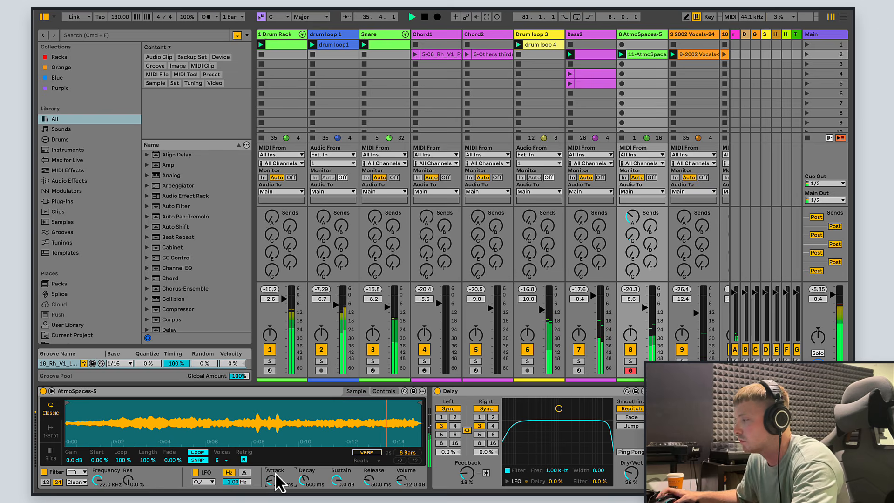
Launch the scene 2 clips on the Chord1 and Chord2 tracks
click(416, 54)
click(467, 55)
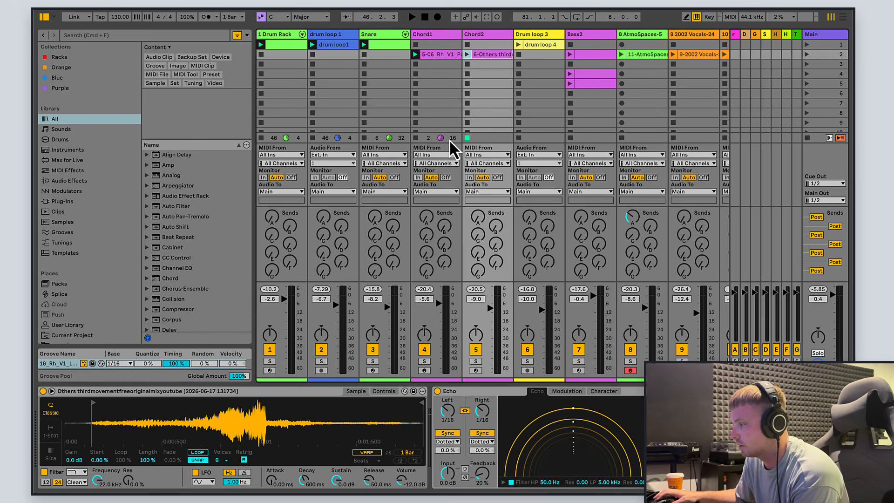
Stop the Snare and drum loop 1 clips and restart playback from the beginning
click(364, 138)
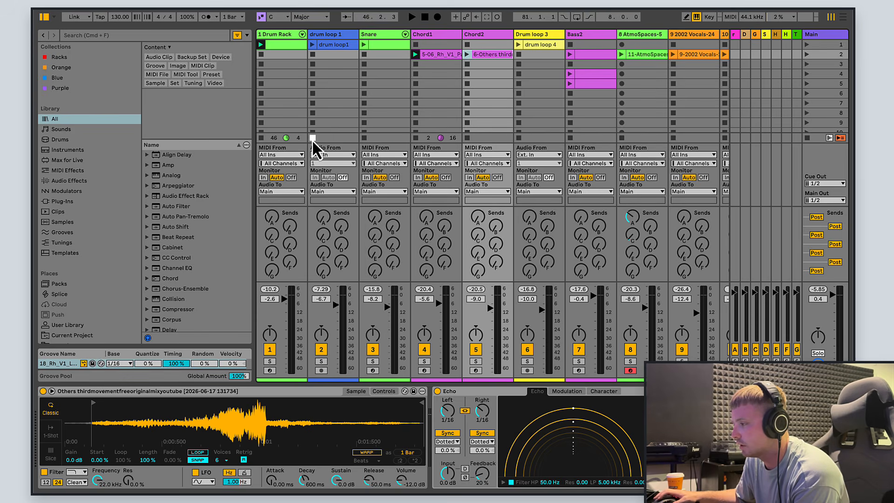
click(412, 17)
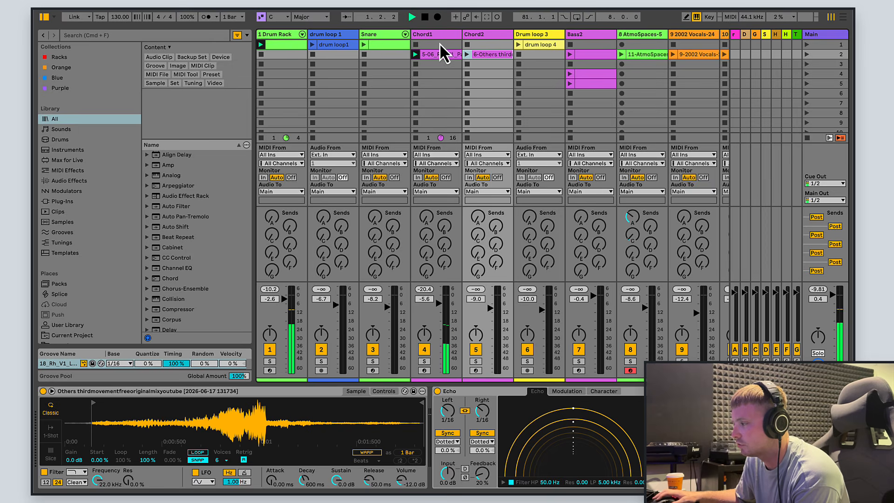
Examine the kick sample in the Drum Rack track and the EQ Eight on the drum loop 1 track
click(278, 37)
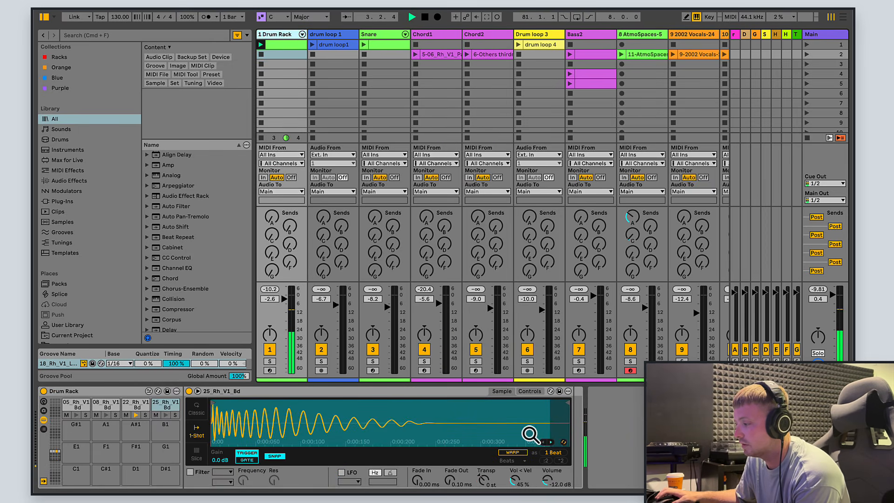
click(333, 35)
click(278, 34)
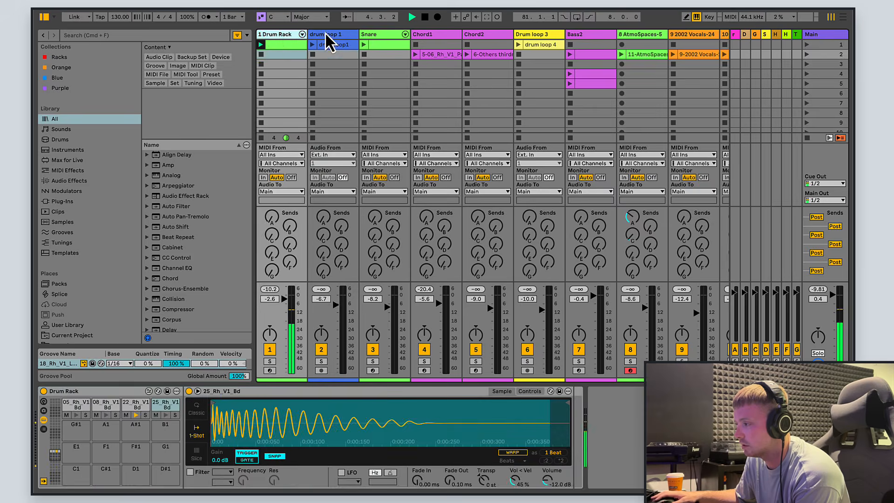
click(326, 33)
click(285, 35)
click(337, 34)
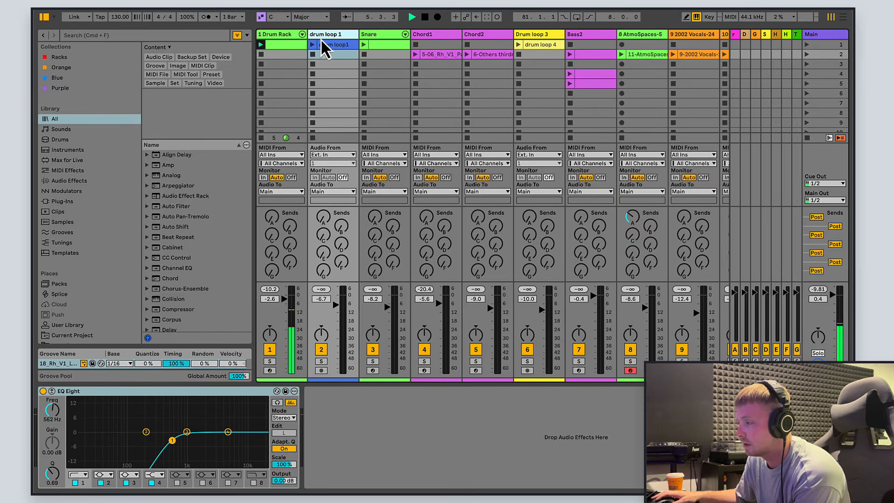
Open the drum loop1 clip's sample view and enlarge it slightly while the clip plays
click(340, 46)
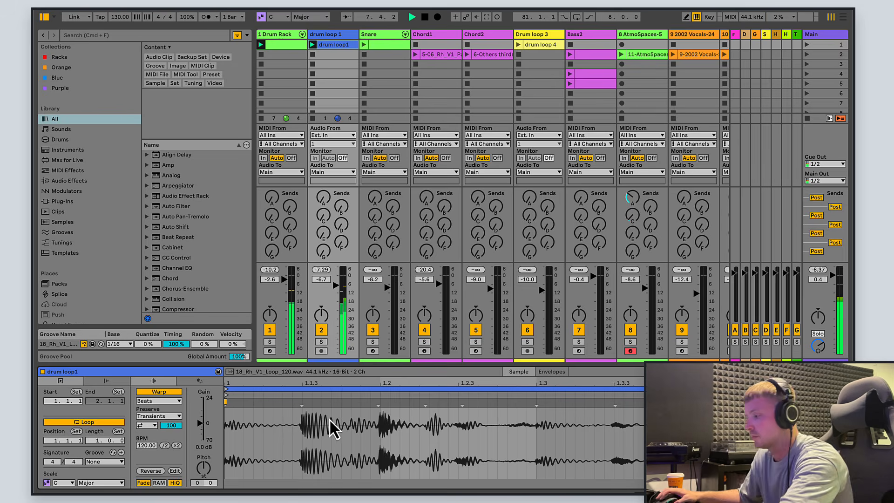
drag(390, 363, 385, 357)
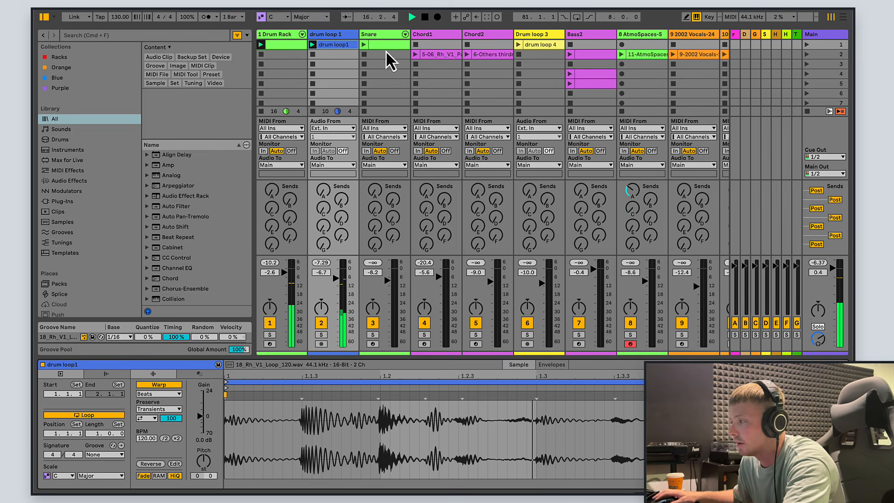
Launch the Snare clip and show its note pattern in an enlarged editor
click(373, 45)
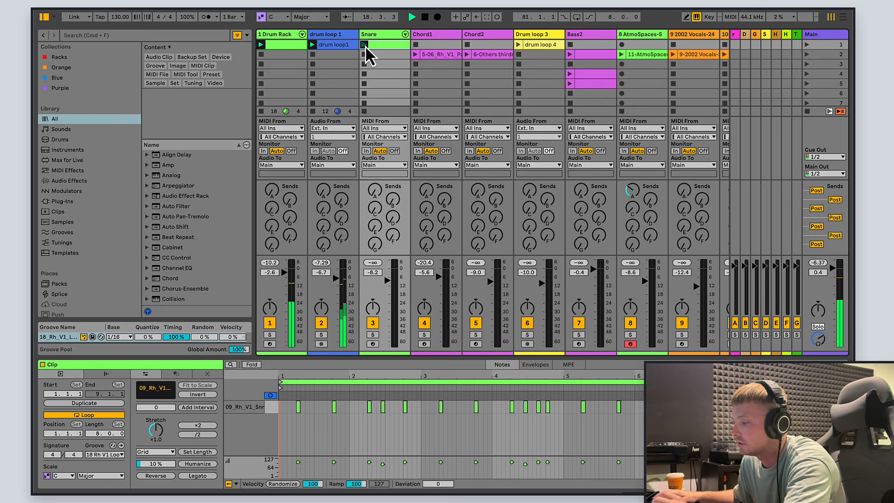
click(365, 44)
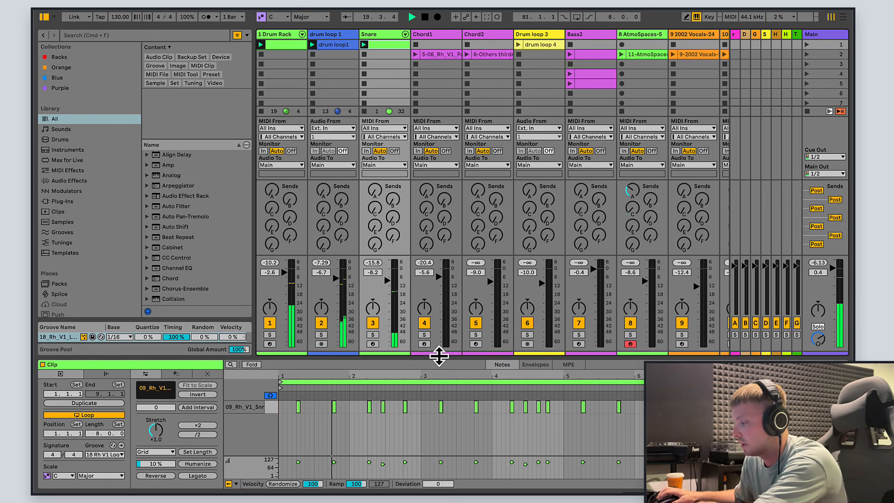
drag(439, 357, 427, 252)
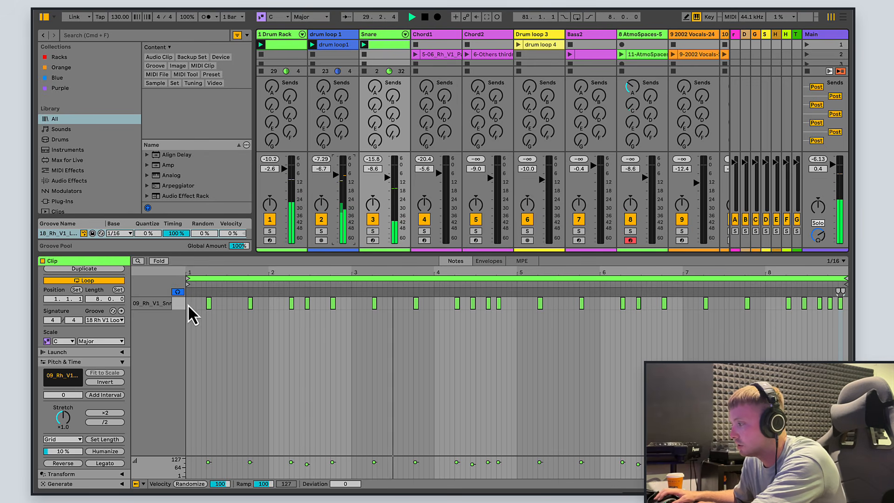
drag(503, 254, 504, 296)
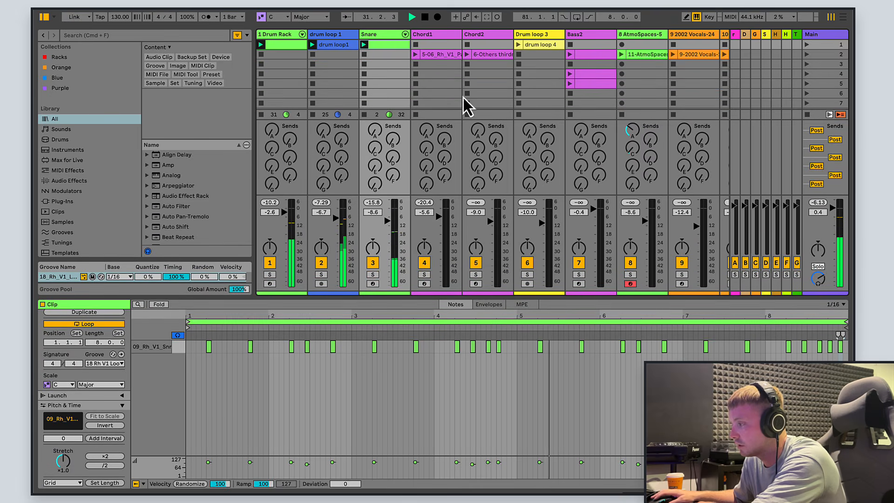
Open the notes of the Chord1 pad clip and launch it
click(433, 58)
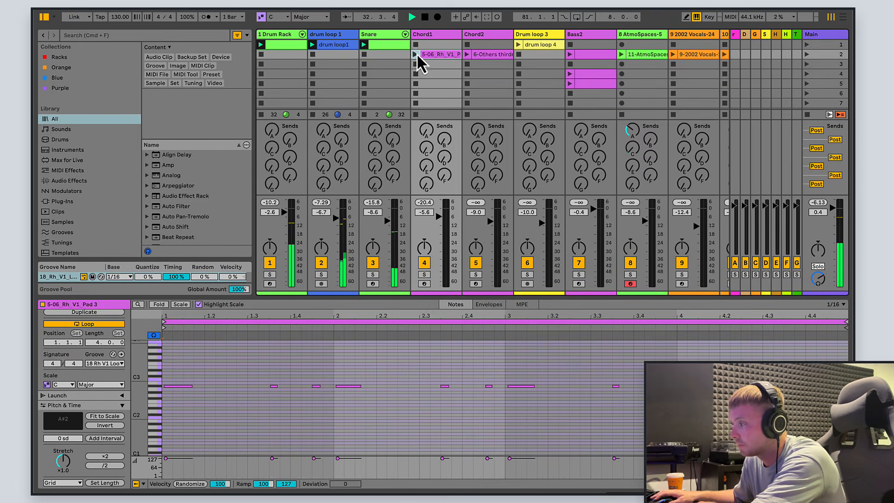
click(417, 55)
Examine the Chord1 track's pad sample and EQ Eight, and the pad clip's notes in an enlarged editor
double_click(433, 36)
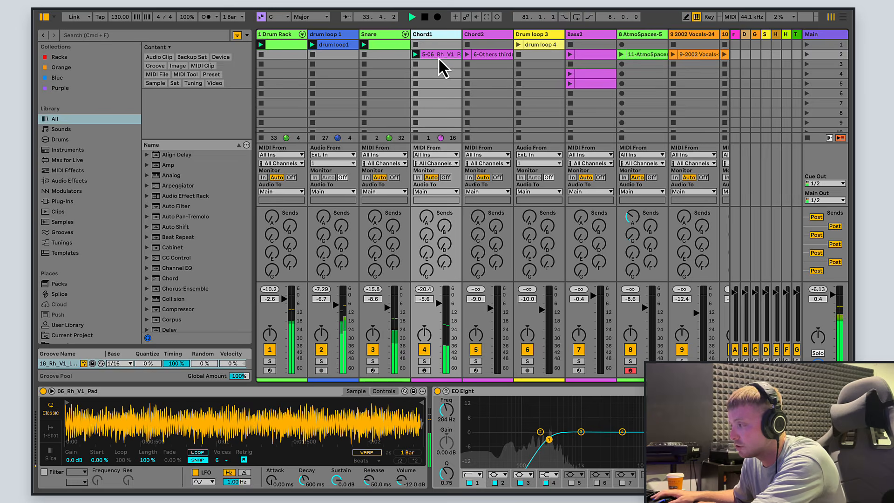
click(439, 57)
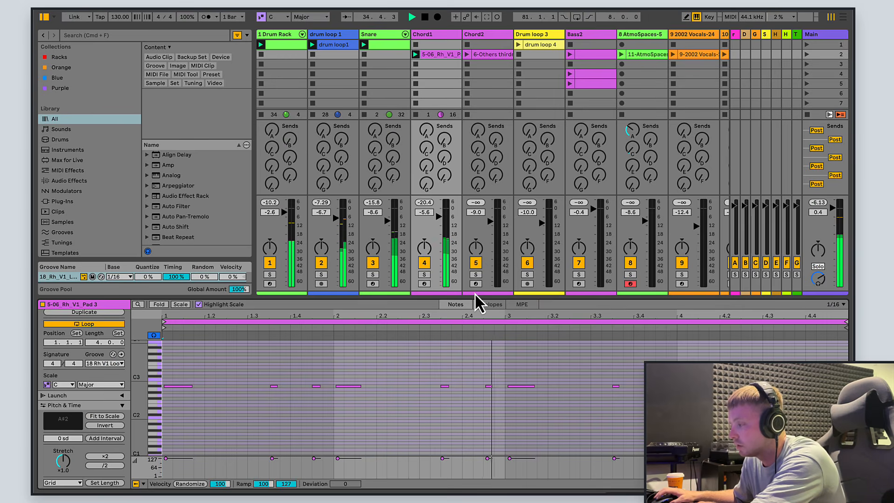
click(440, 35)
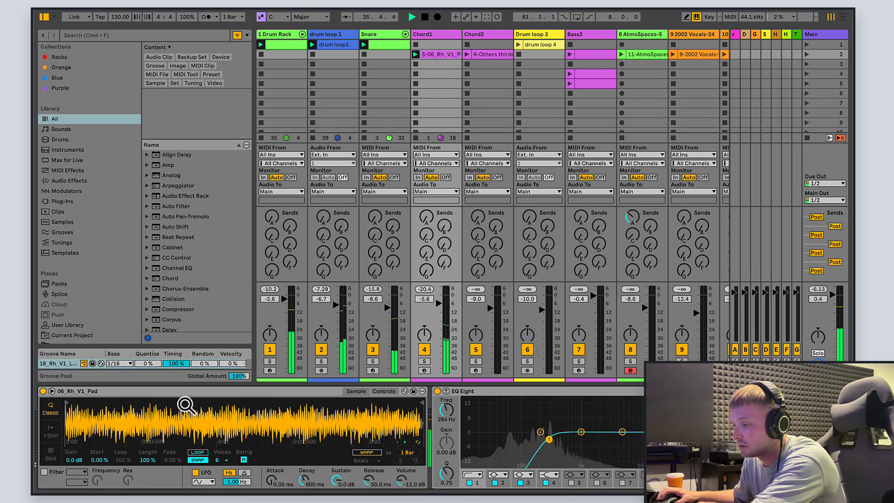
click(449, 59)
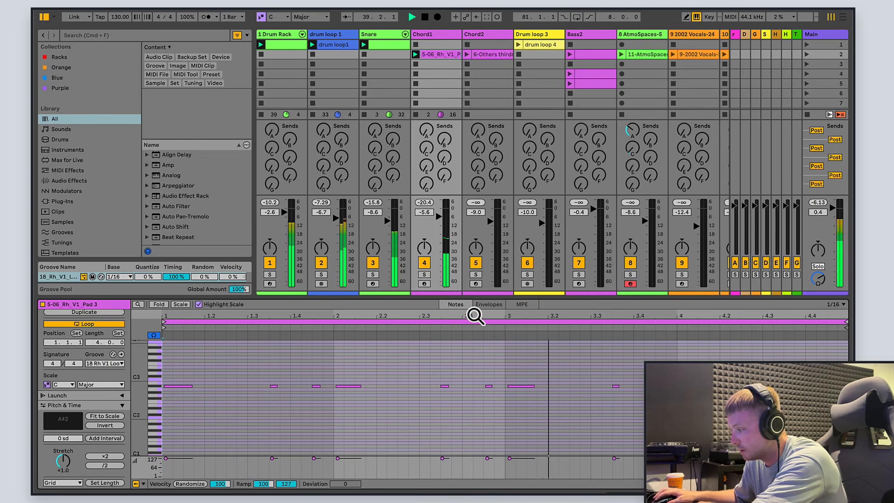
drag(478, 298, 489, 243)
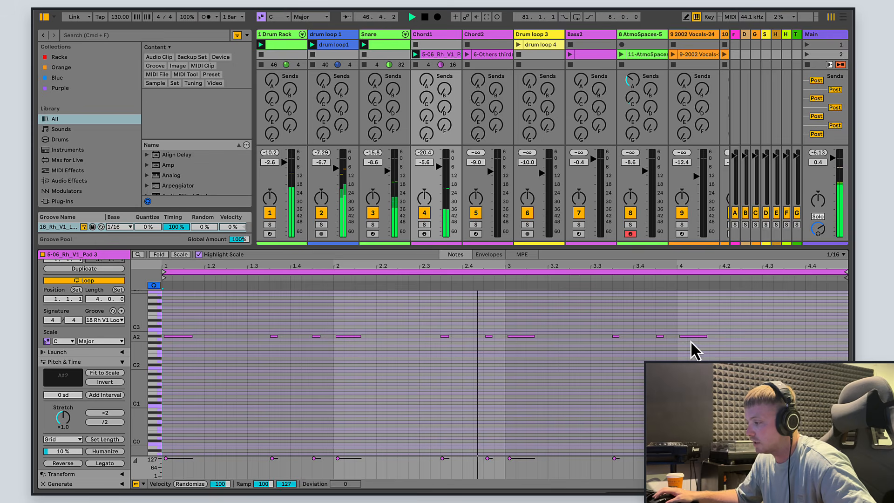
Open the Chord2 clip's notes and launch it, and view the Chord1 pad clip's notes while resizing the editor
click(493, 55)
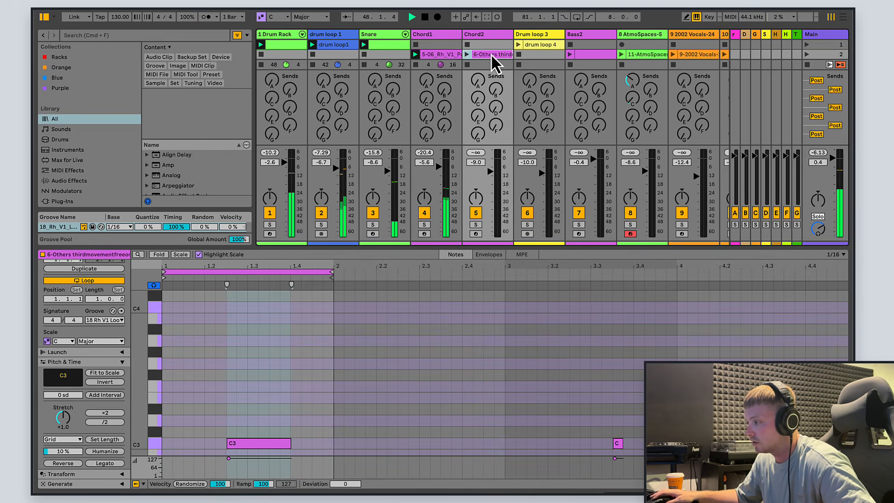
click(467, 54)
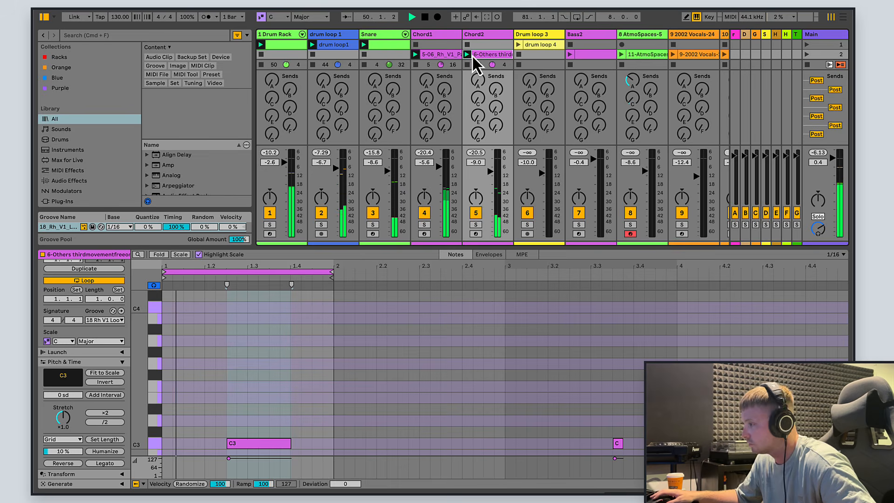
click(450, 55)
drag(762, 246, 762, 221)
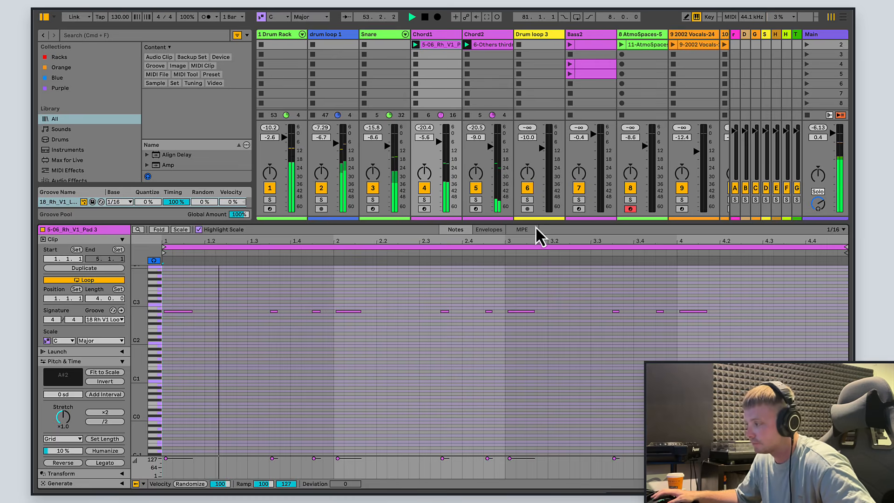
drag(537, 227, 538, 319)
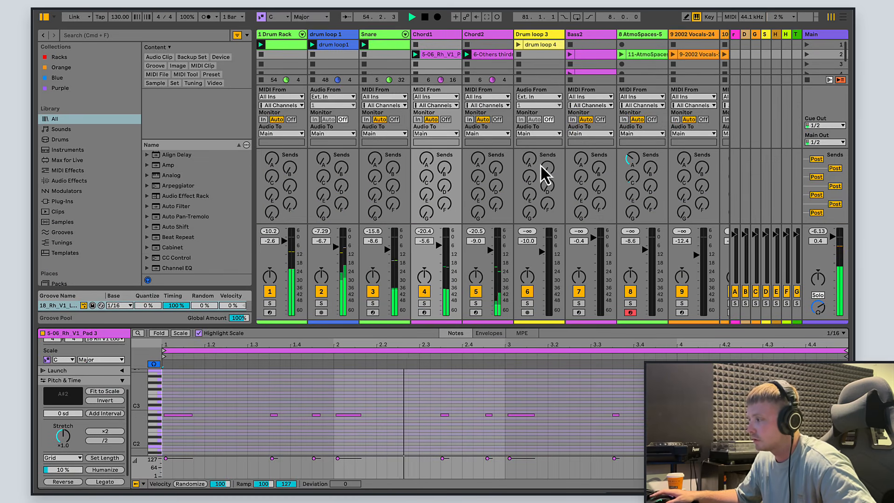
Launch the first Bass2 clip, and examine the track's bass hit sample up close with playback stopped
click(570, 56)
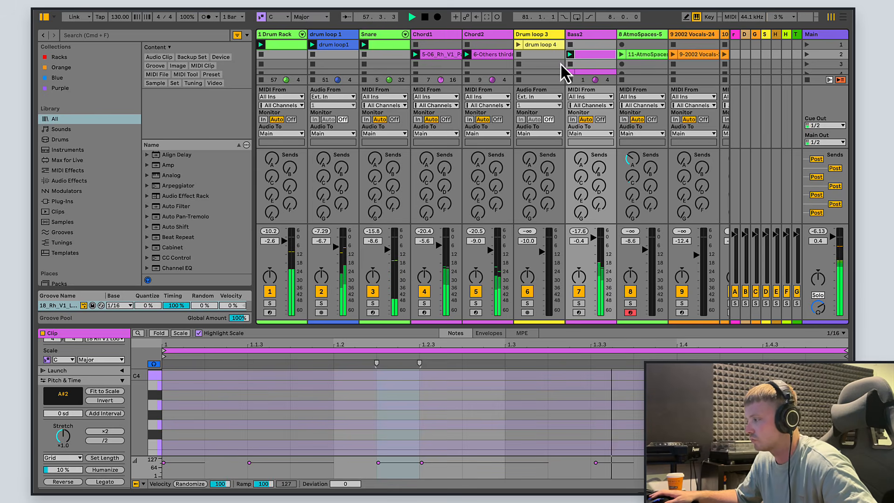
drag(636, 326, 637, 382)
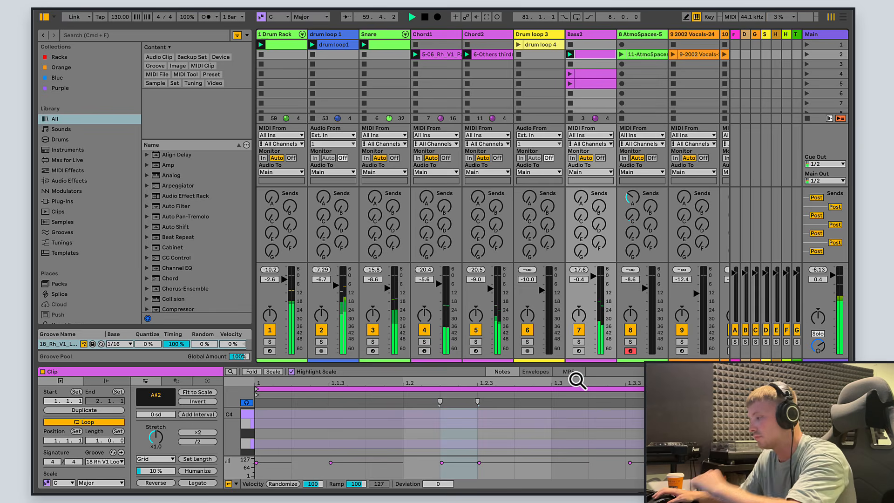
click(424, 17)
drag(526, 365, 538, 262)
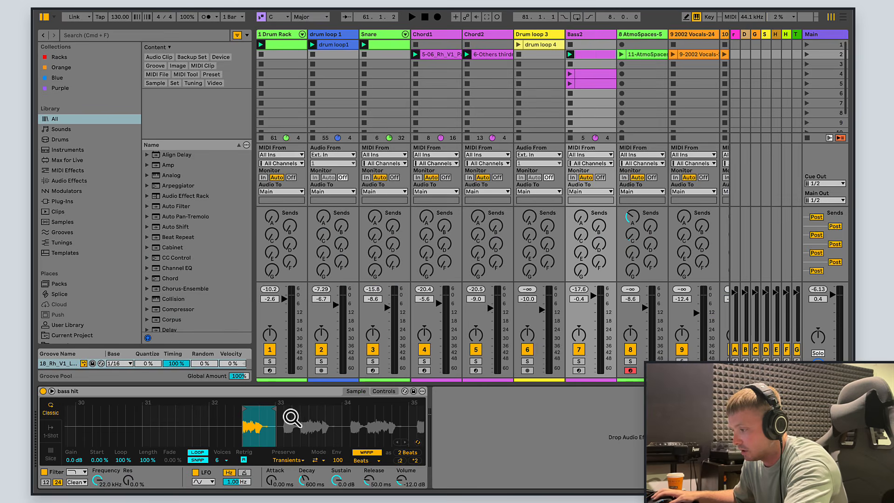
drag(290, 415, 289, 414)
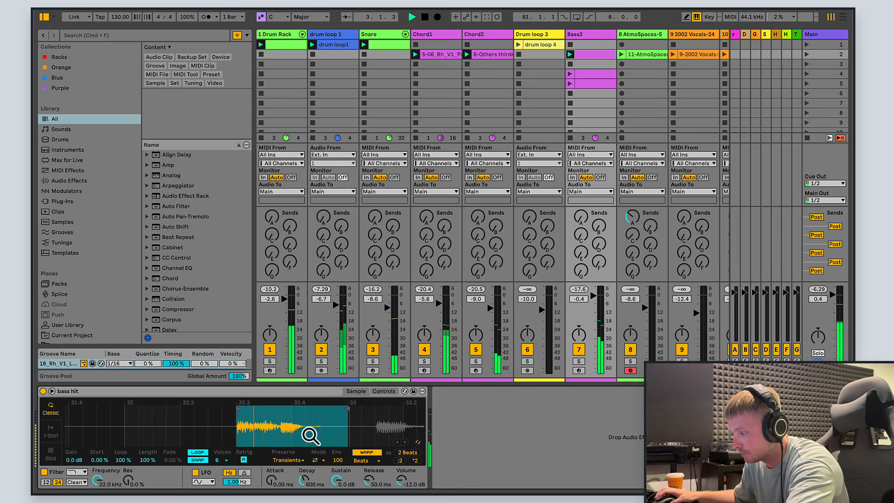
Stop playback, open the drum loop 4 clip's sample view and restart playback
click(425, 18)
click(540, 45)
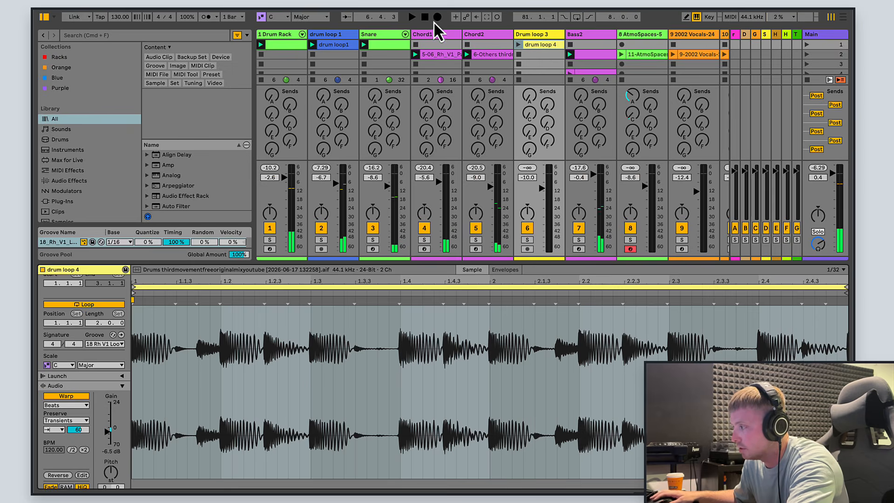
click(413, 18)
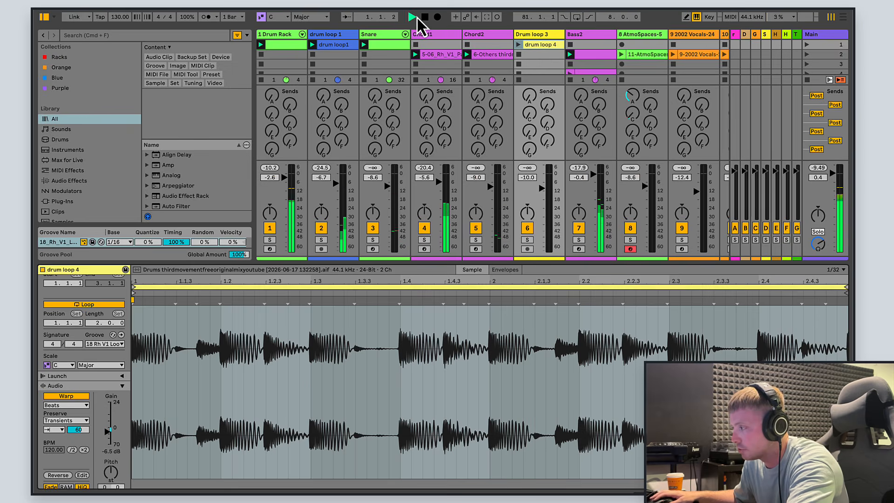
Stop the Chord1 and Chord2 clips and launch the drum loop 4 clip
click(467, 79)
click(415, 80)
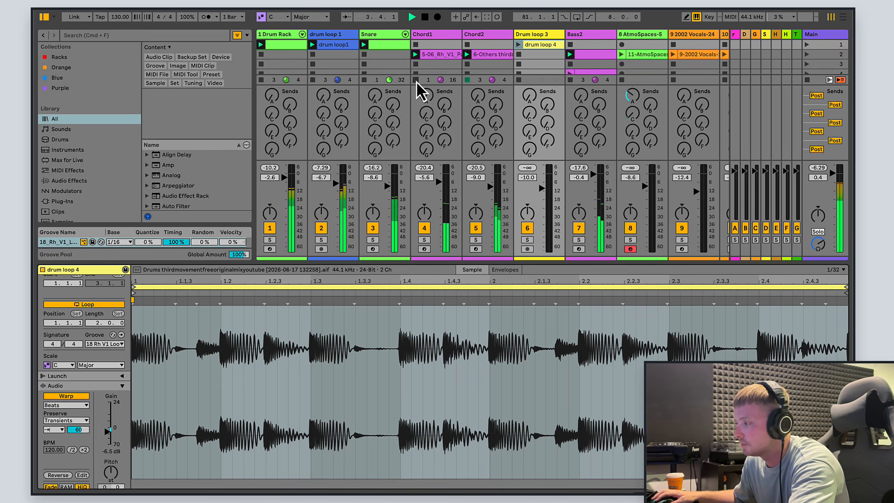
click(518, 45)
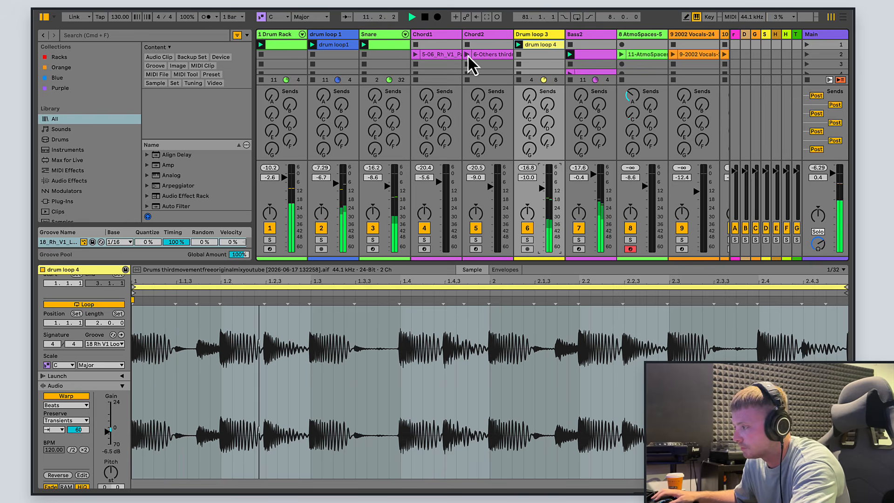
Launch the 9-2002 Vocals clip and show its track's sample and Echo effect, and stop playback
click(674, 54)
click(690, 36)
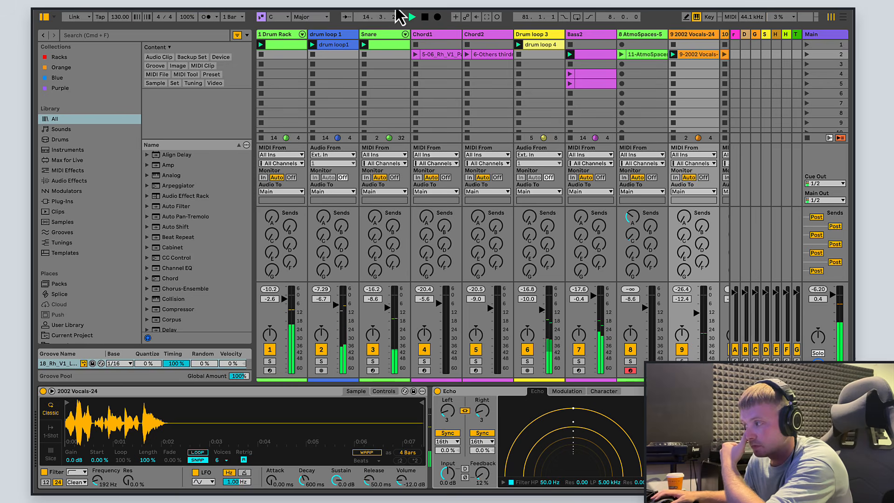
click(425, 17)
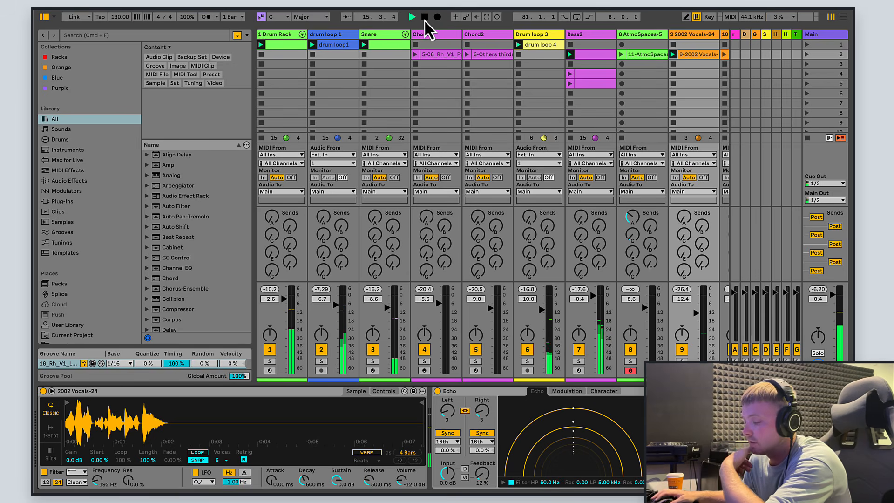
scroll(100, 295, down, 5)
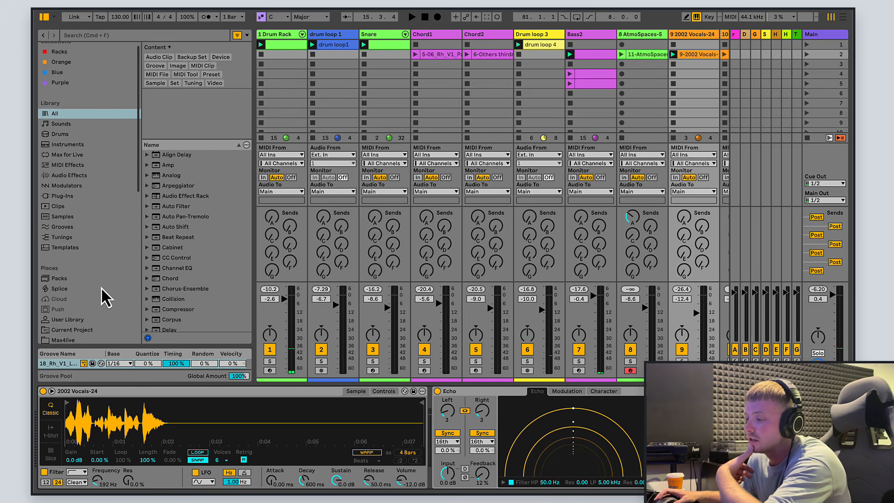
scroll(140, 210, up, 3)
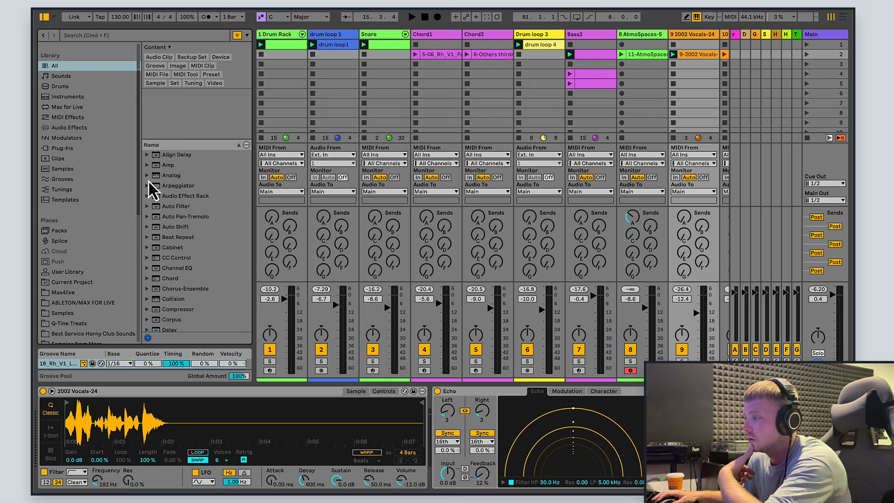
Restart playback and open the 11-AtmoSpaces clip's notes in a slightly enlarged editor
click(648, 55)
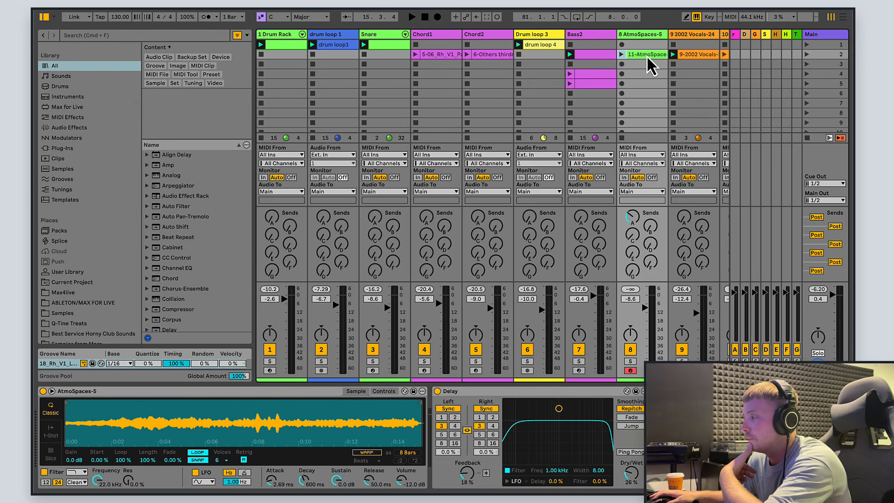
click(412, 17)
click(698, 55)
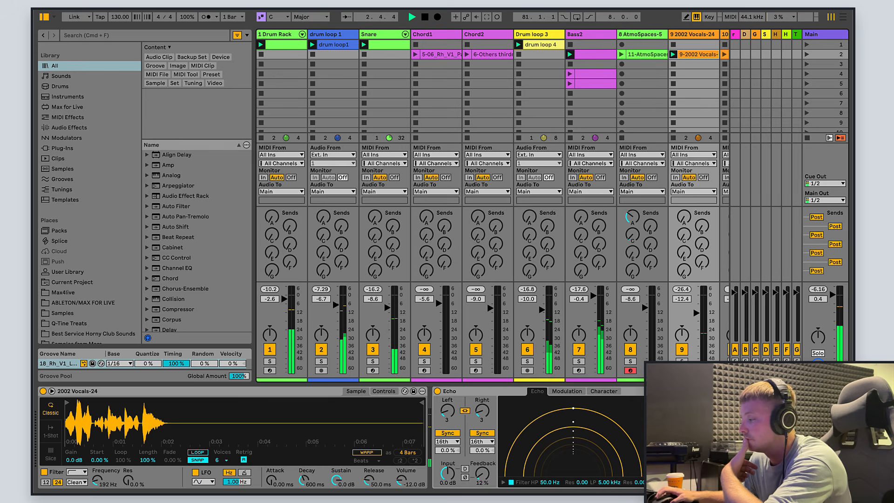
double_click(639, 55)
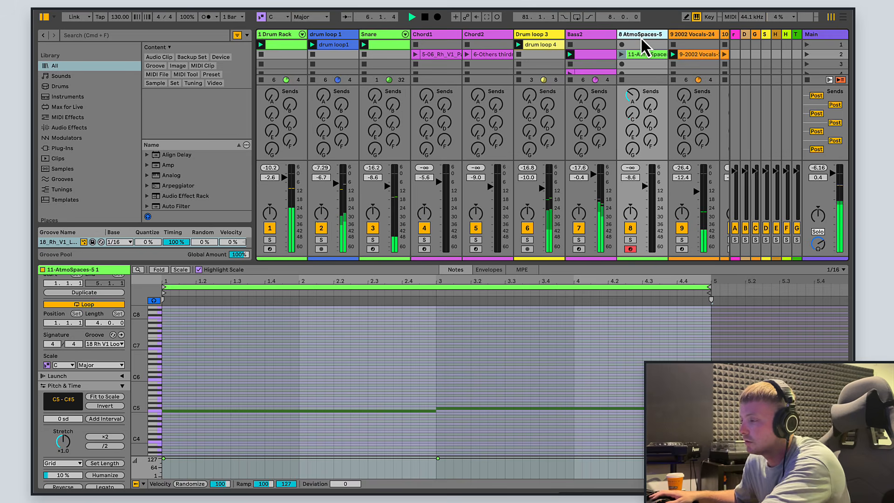
mouse_move(499, 263)
mouse_down()
mouse_move(502, 340)
mouse_move(516, 289)
mouse_move(499, 256)
mouse_up()
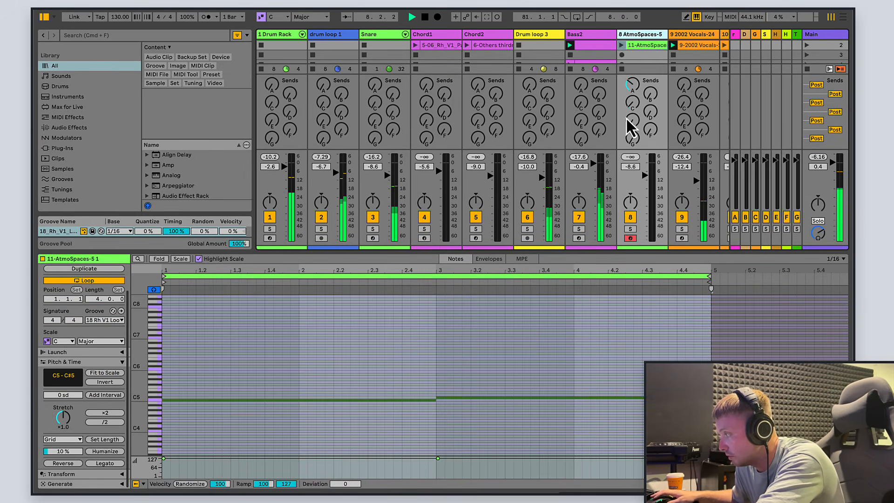
Launch the 11-AtmoSpaces clip and examine its track's sample, Delay and EQ Eight
click(622, 46)
double_click(638, 35)
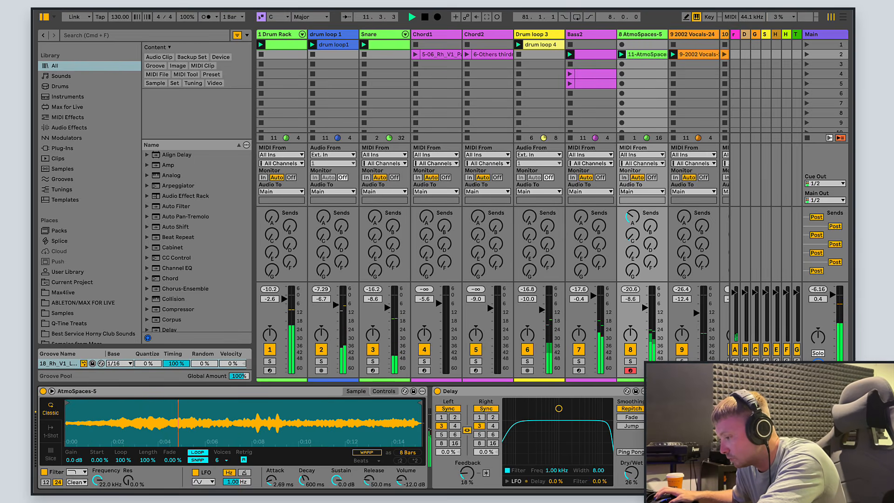
scroll(484, 435, right, 5)
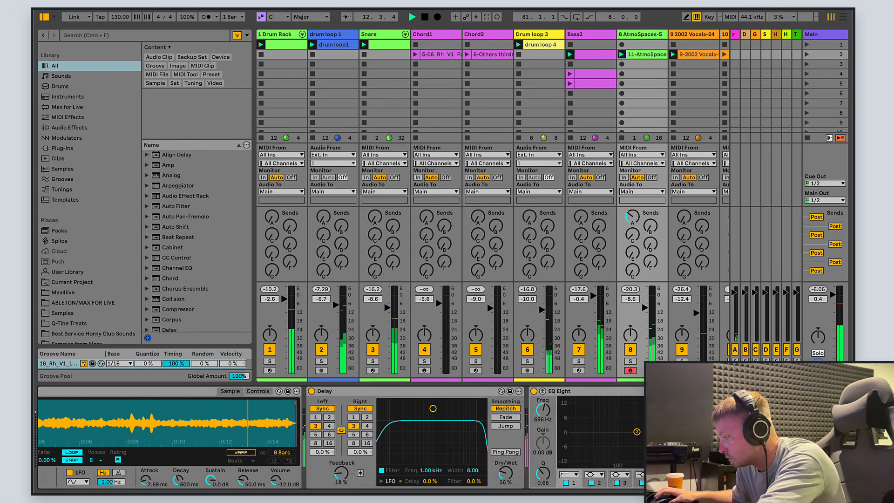
scroll(484, 435, left, 5)
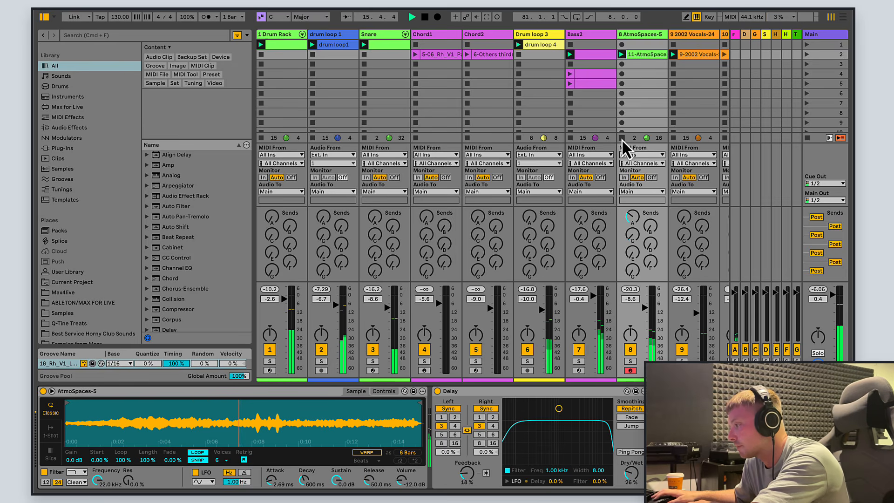
Launch the Chord1 pad clip, and drop the Drum Rack clip out and back in twice
click(415, 55)
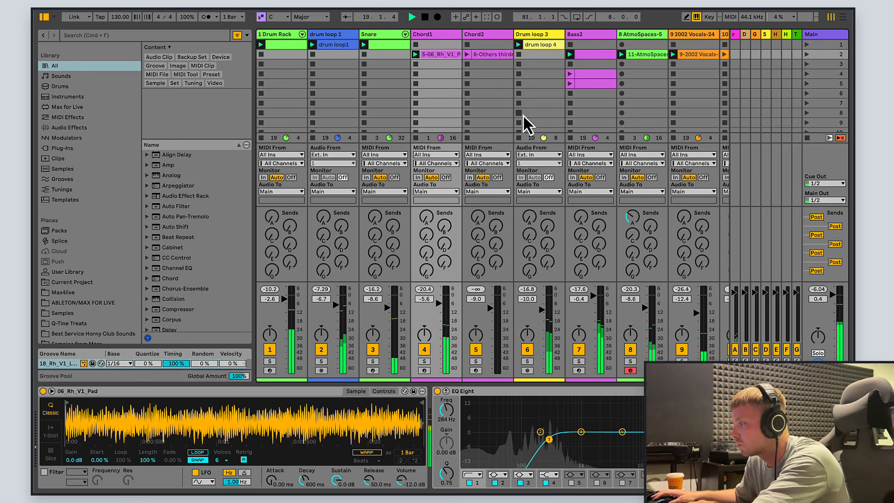
click(261, 54)
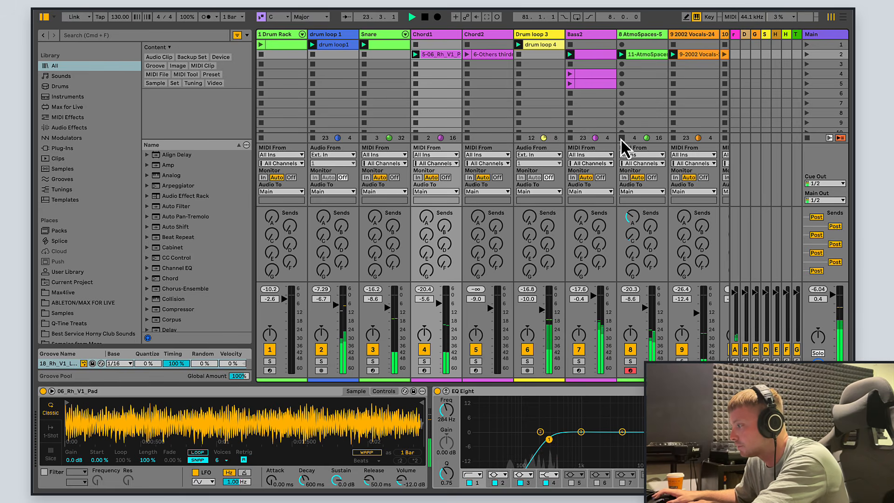
click(280, 46)
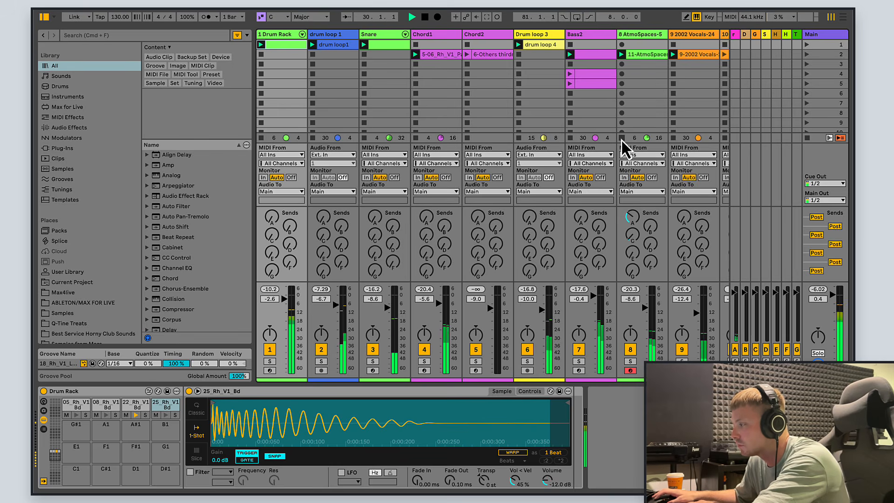
click(261, 138)
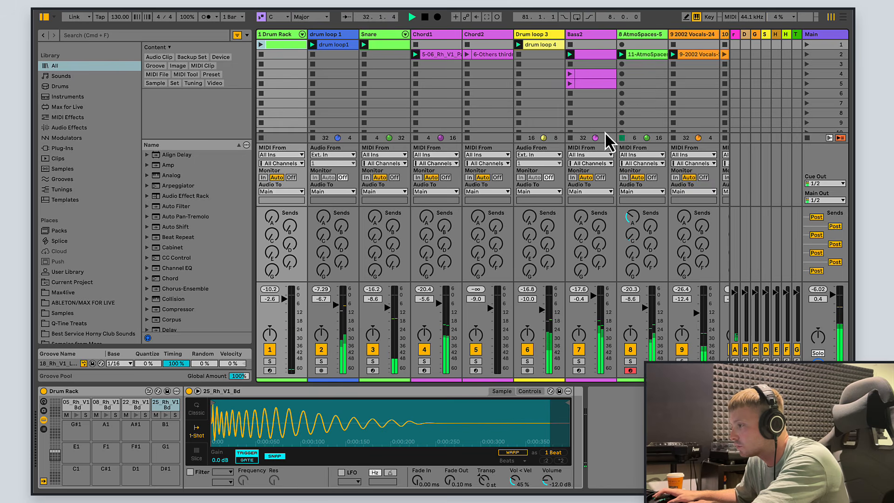
click(261, 44)
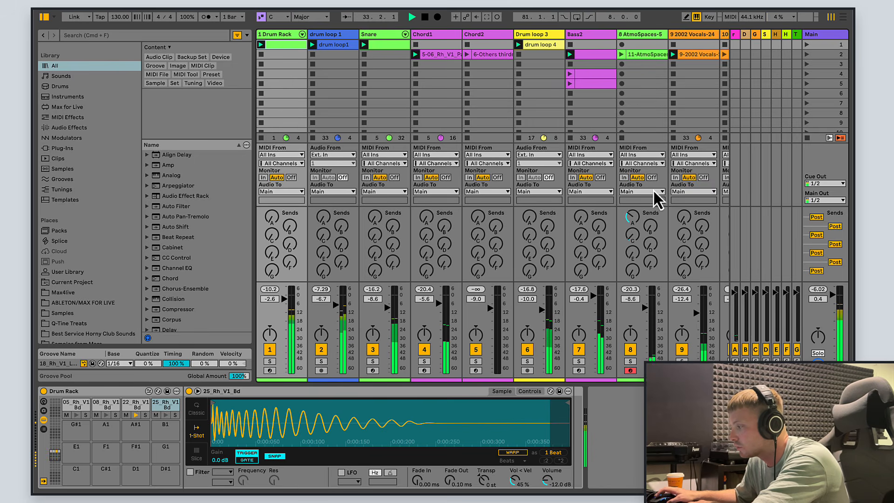
Launch the Chord2 clip, and after listening stop playback and narrow the browser to make room for the tracks
click(487, 55)
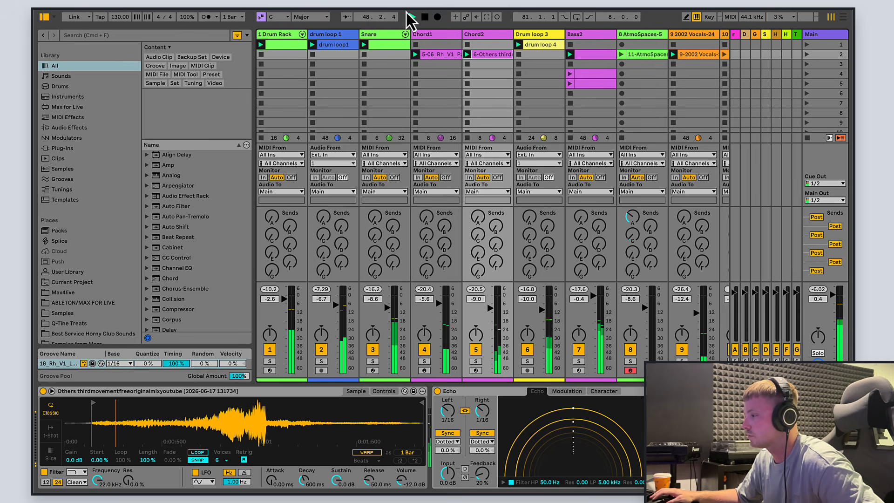
click(425, 17)
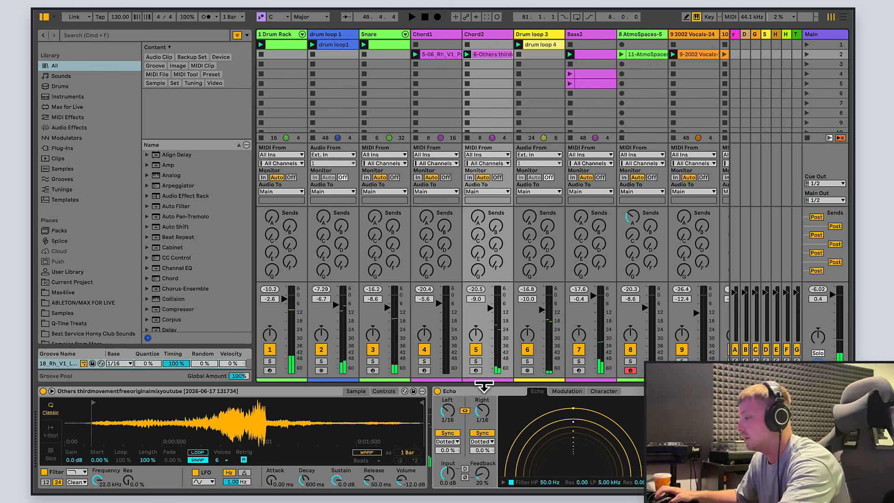
drag(256, 226, 235, 218)
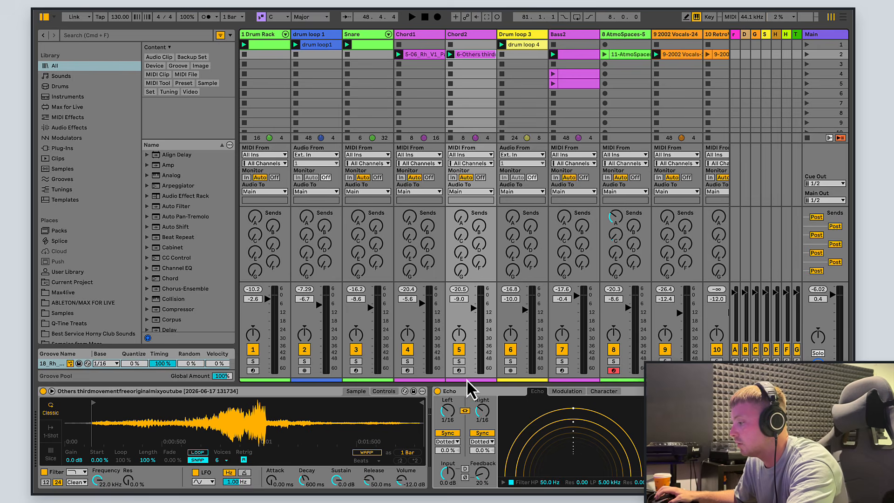
mouse_move(465, 380)
mouse_down()
mouse_move(543, 381)
mouse_move(452, 387)
mouse_up()
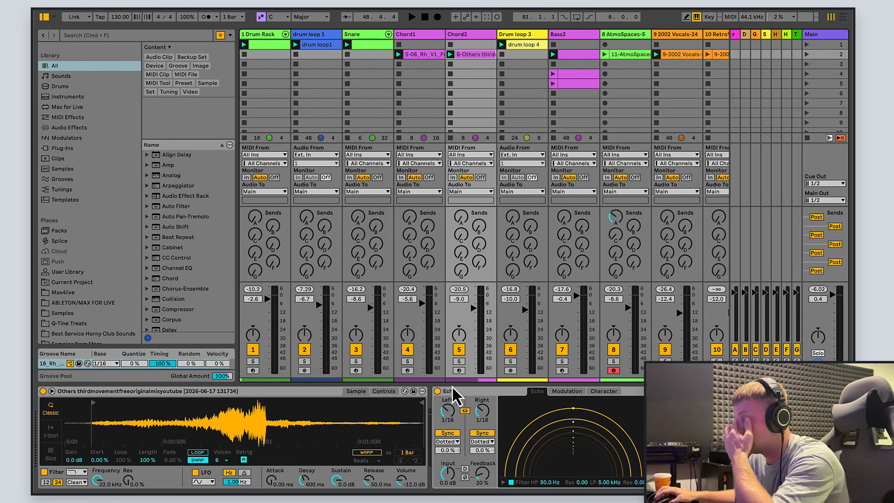
Review the device chains of the tracks from Drum Rack and drum loop 1 through AtmoSpaces-5
click(313, 35)
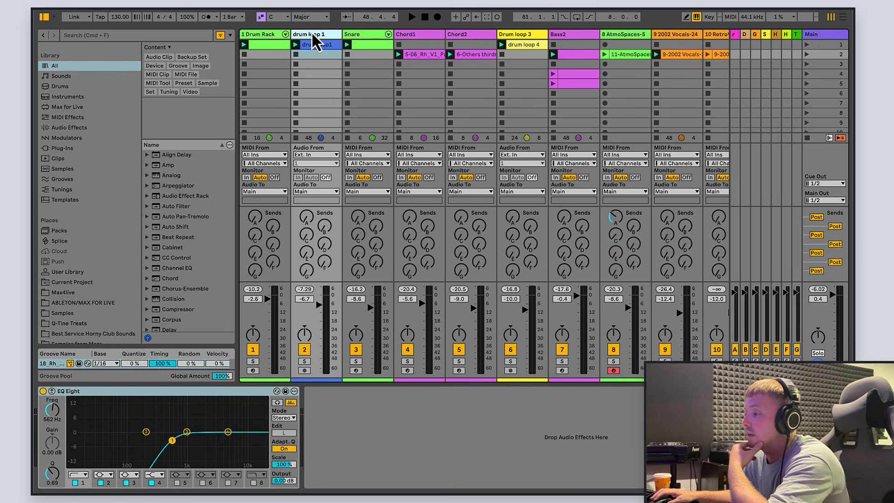
click(272, 36)
click(326, 36)
click(365, 37)
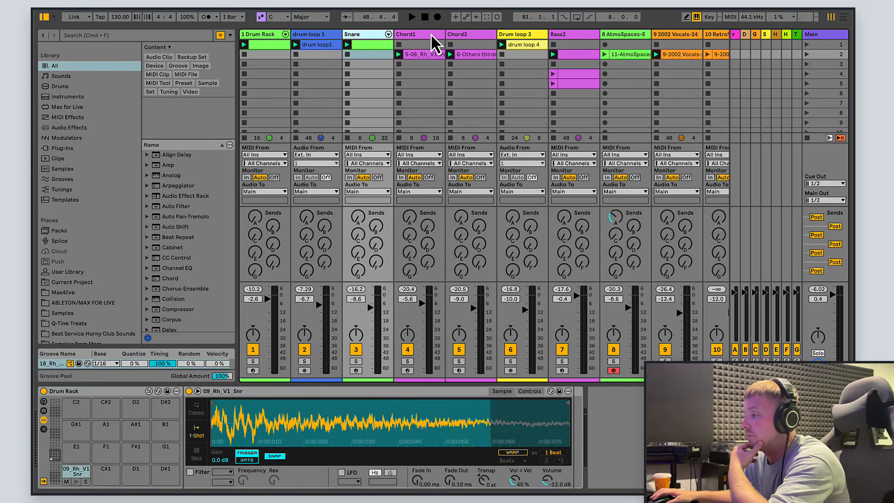
click(438, 37)
click(479, 38)
click(522, 37)
click(579, 36)
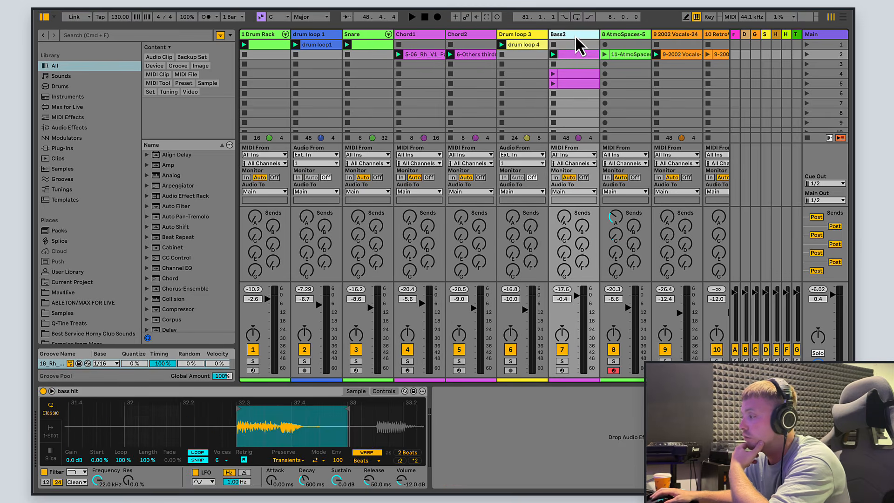
click(614, 37)
Recheck the devices on the Drum loop 3, Chord2, Chord1 and Snare tracks
click(525, 37)
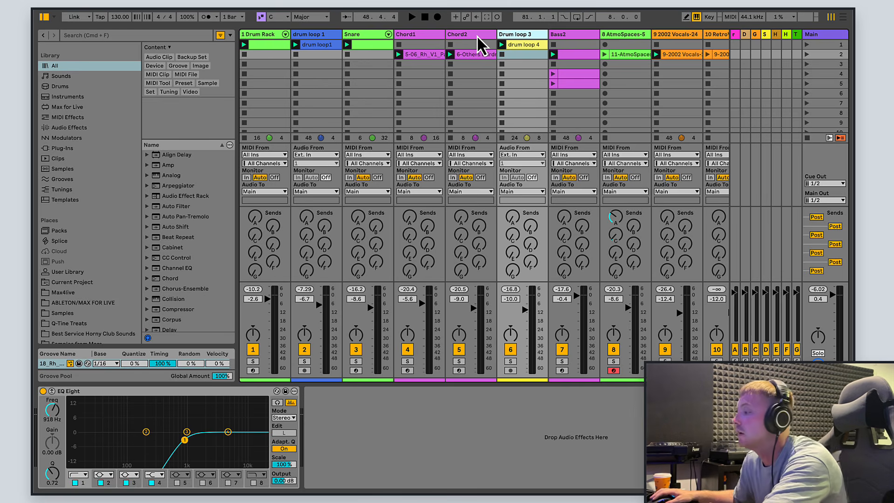
click(478, 39)
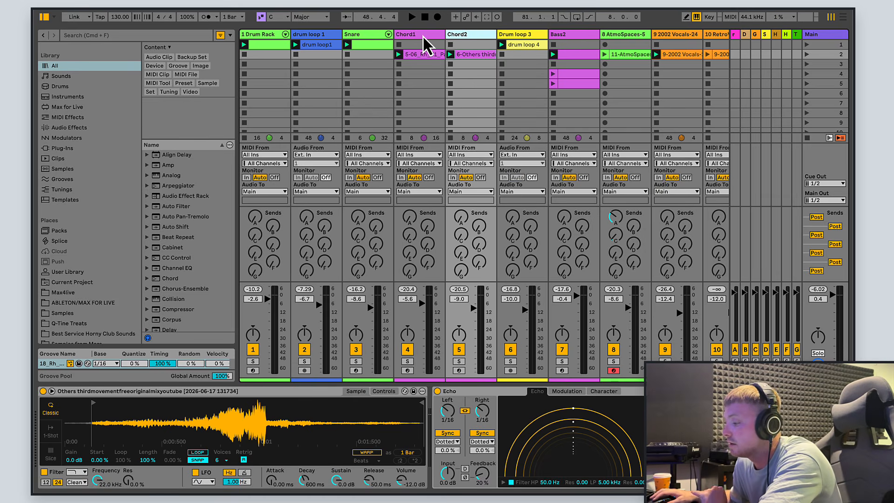
click(422, 38)
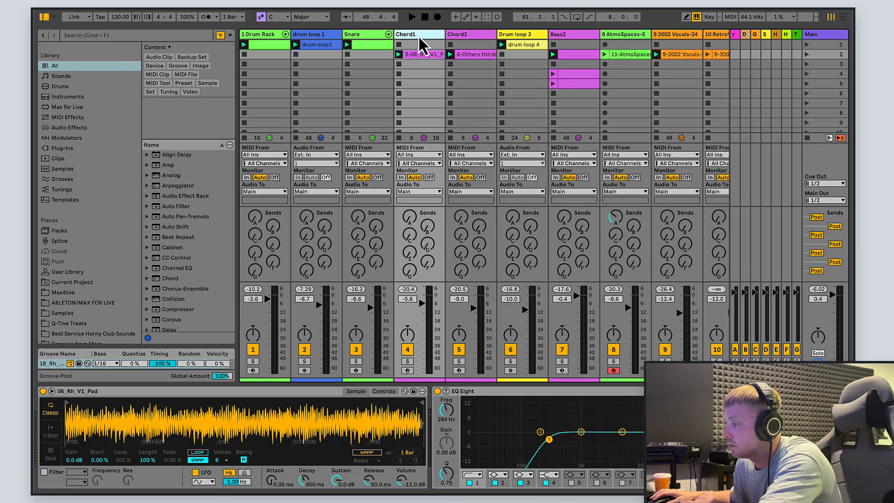
click(477, 40)
click(413, 39)
click(371, 36)
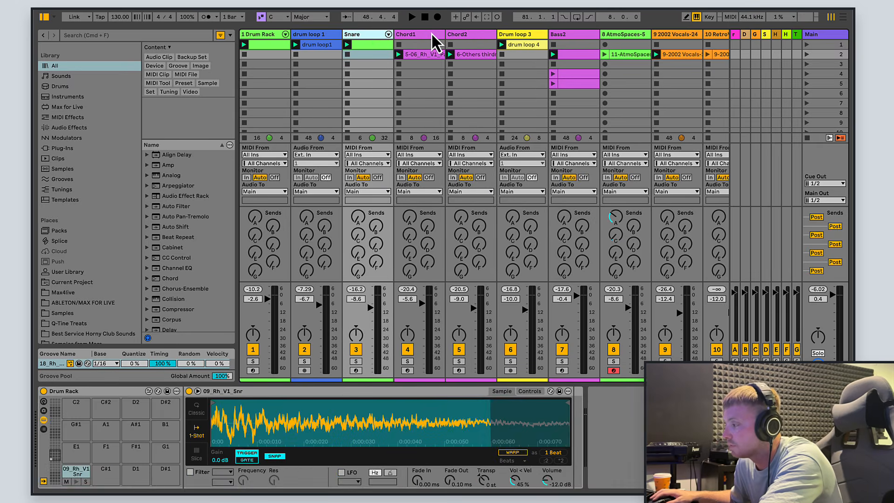